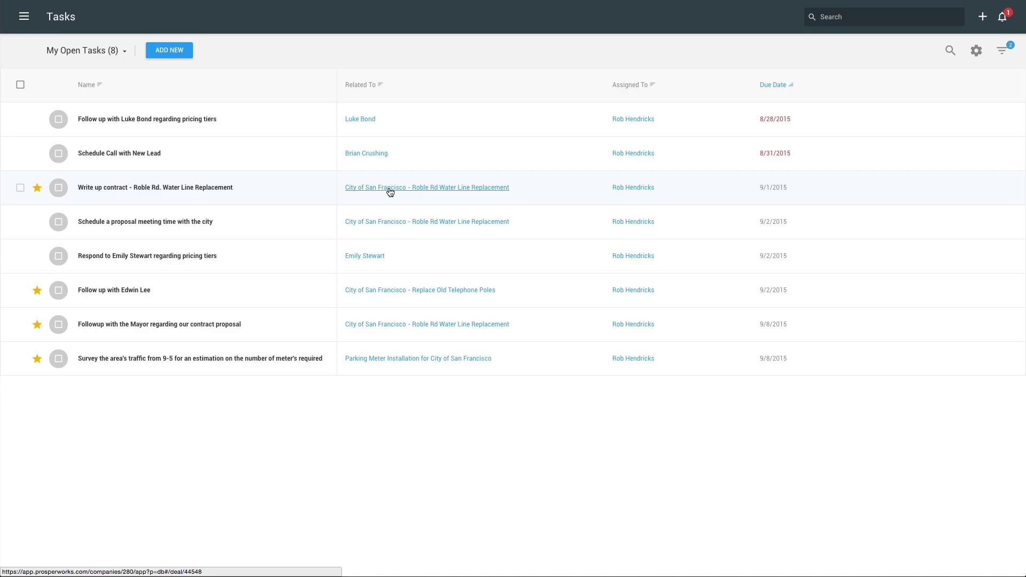
left_click(178, 51)
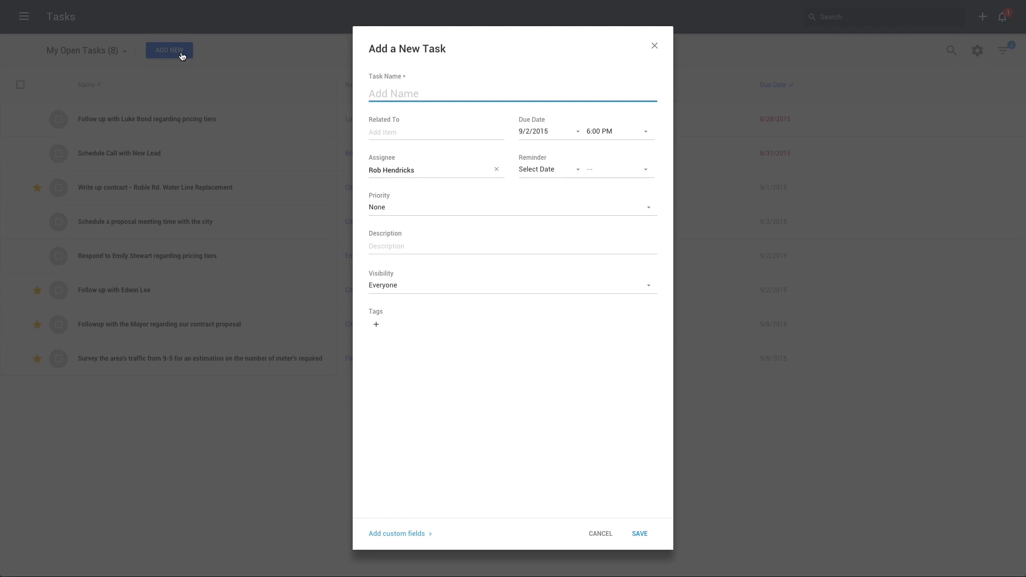
type("Send Brian Product Prici")
type("ng")
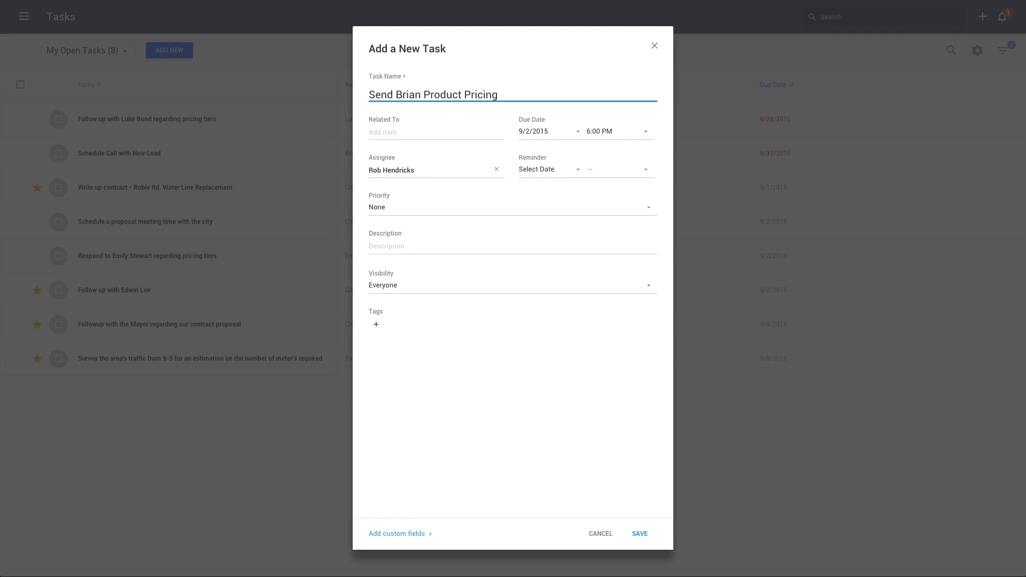
left_click(380, 134)
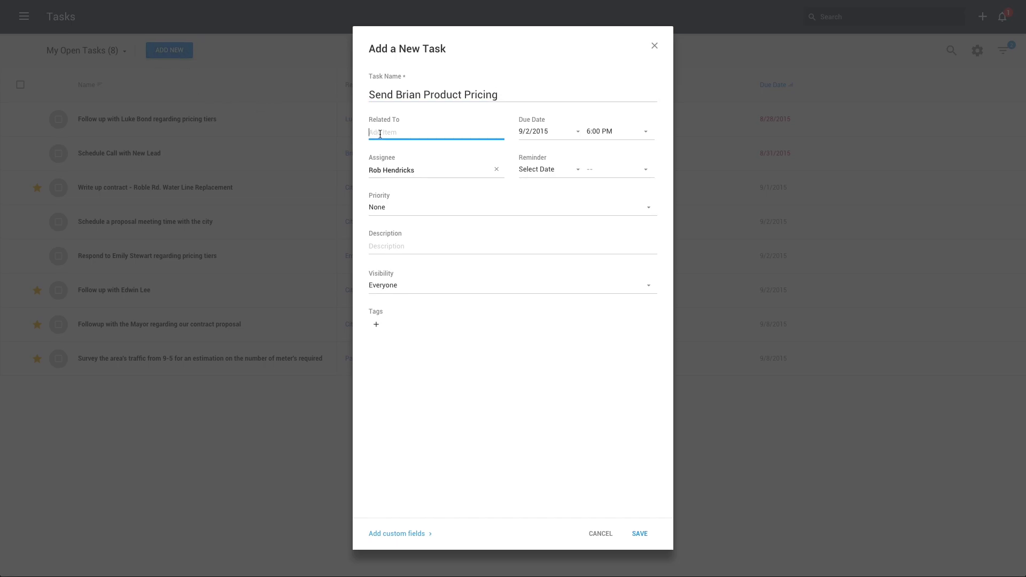
type("brian")
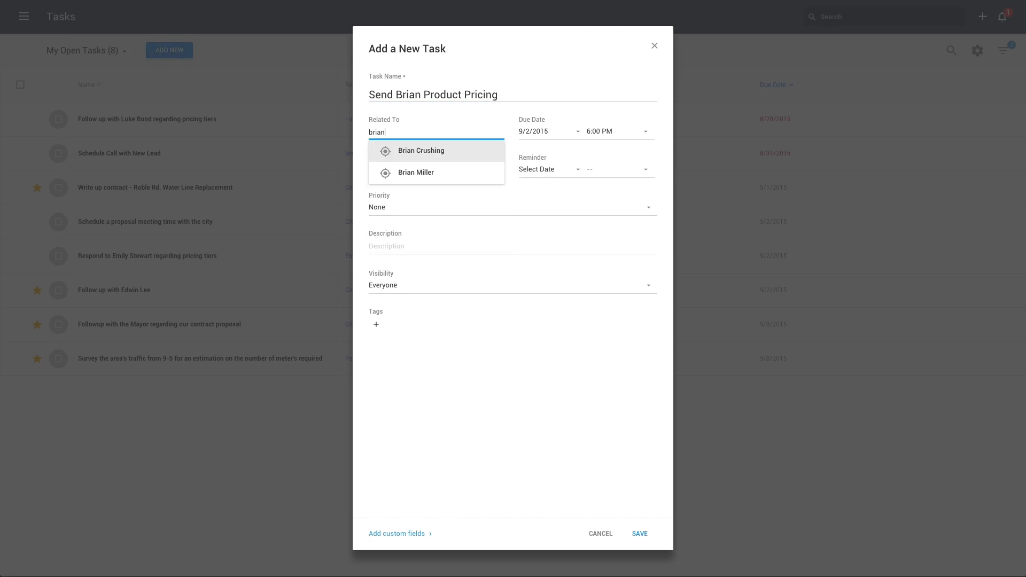
key("Down")
key("Return")
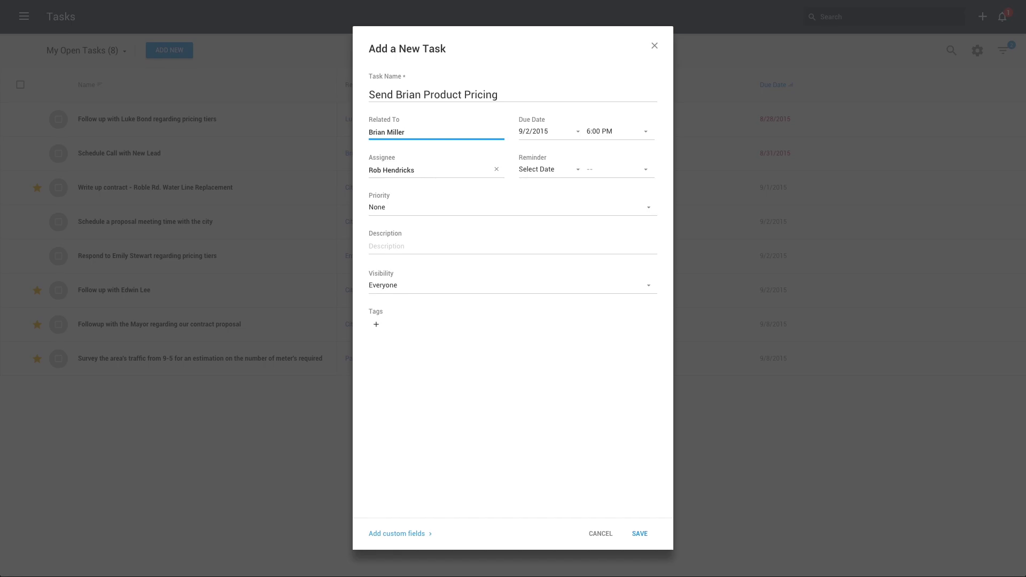
left_click(430, 175)
type("AJ")
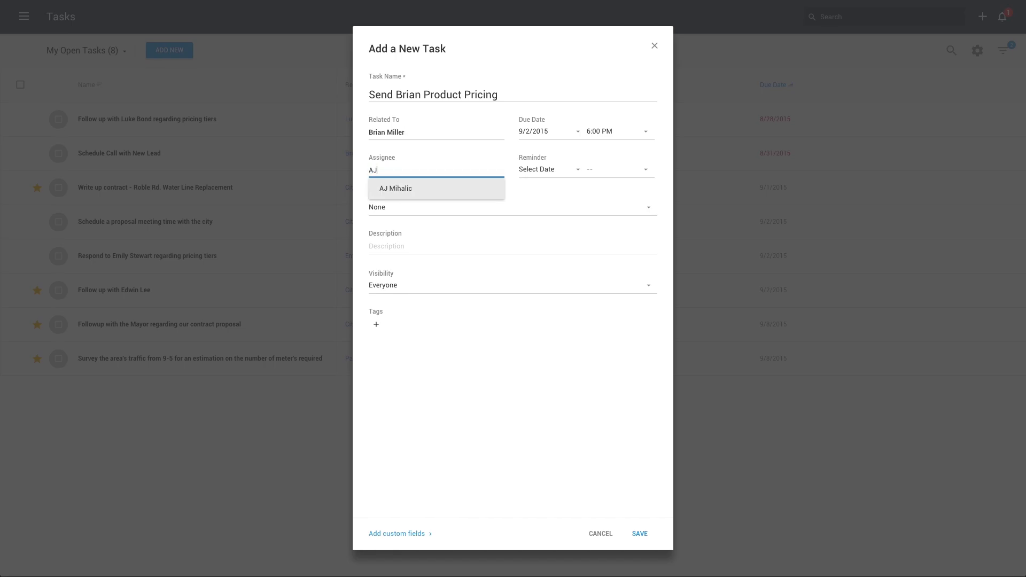
left_click(423, 188)
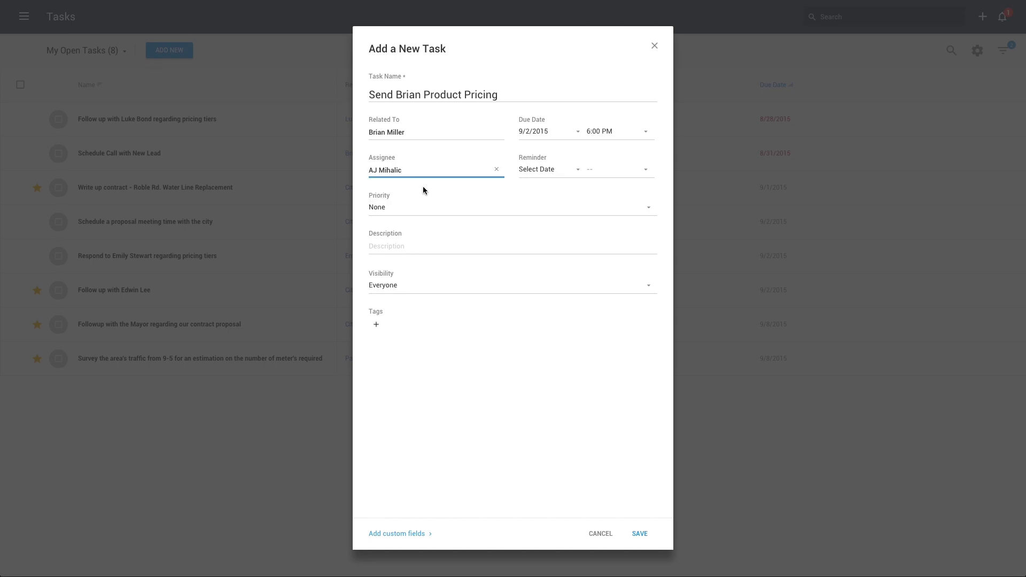
left_click(539, 132)
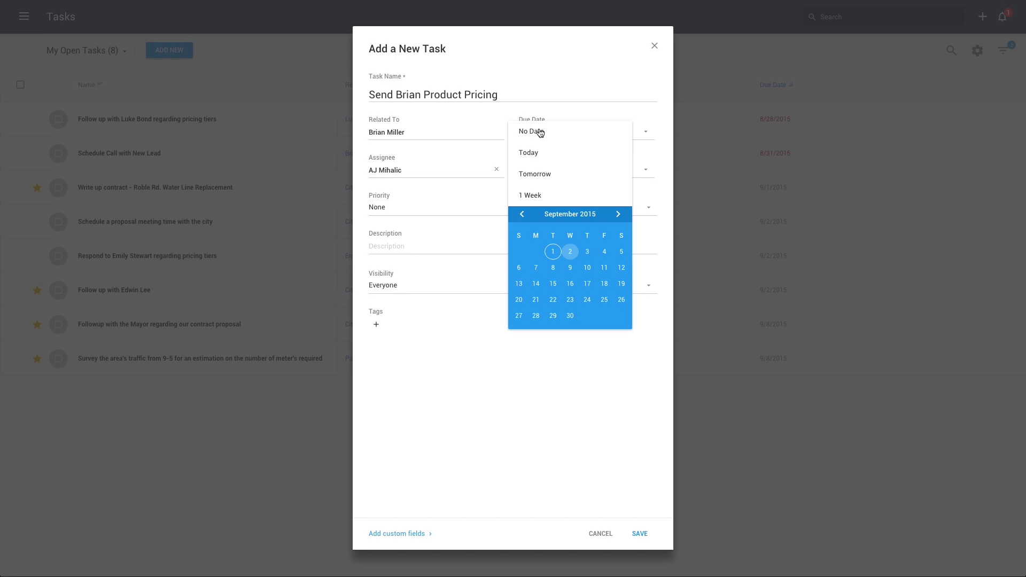
left_click(548, 173)
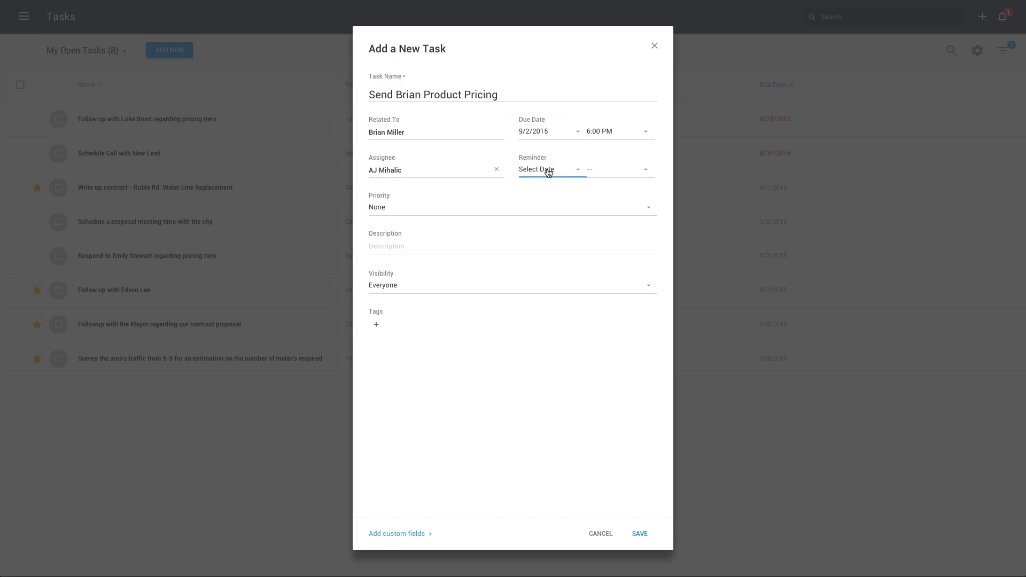
Set the reminder to today, 9/1/2015 at 9:00 AM, and priority to High
left_click(548, 170)
left_click(555, 195)
left_click(539, 207)
left_click(534, 224)
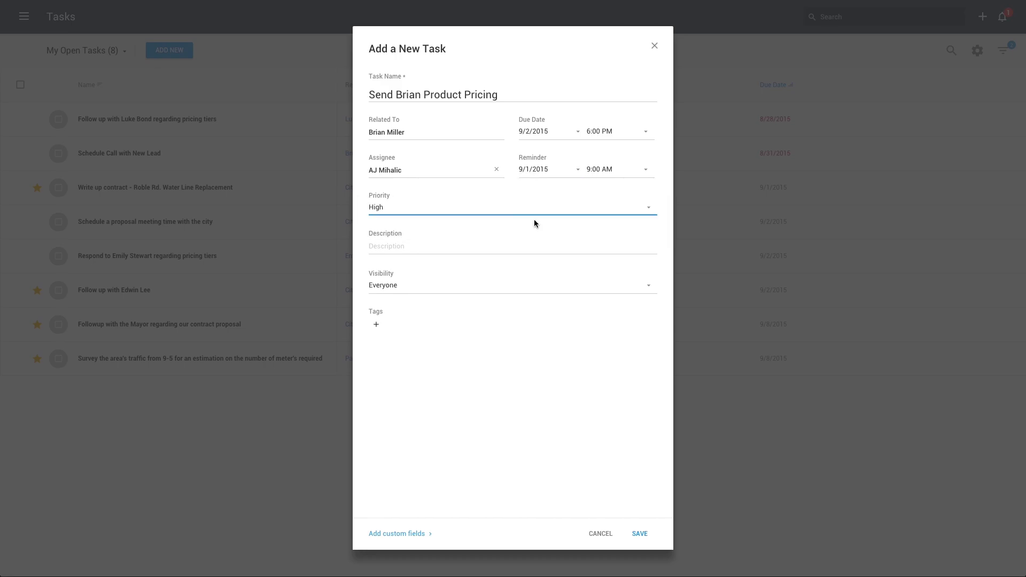
Save the task, then go to System Settings > Automated Actions
left_click(642, 534)
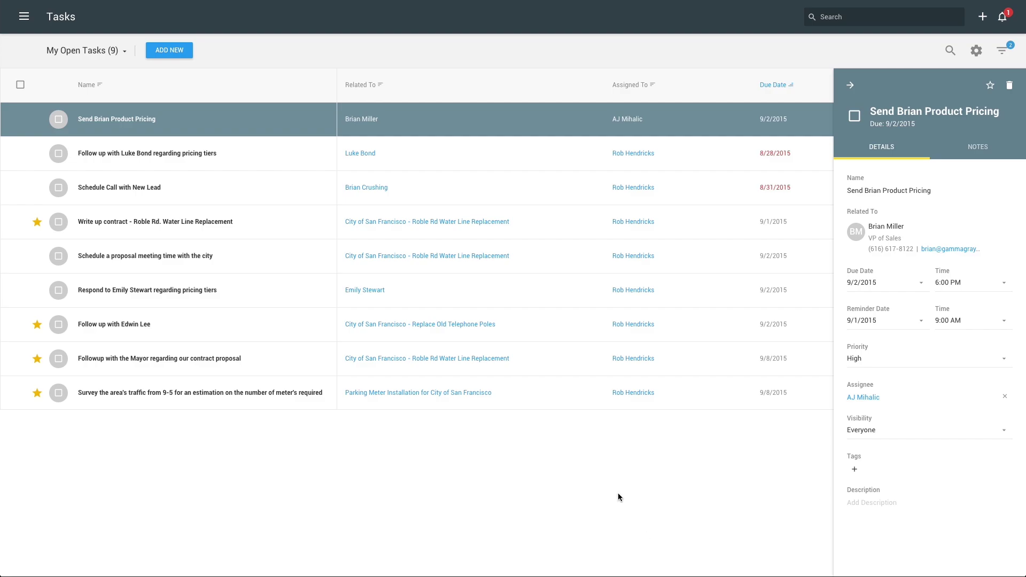
left_click(25, 16)
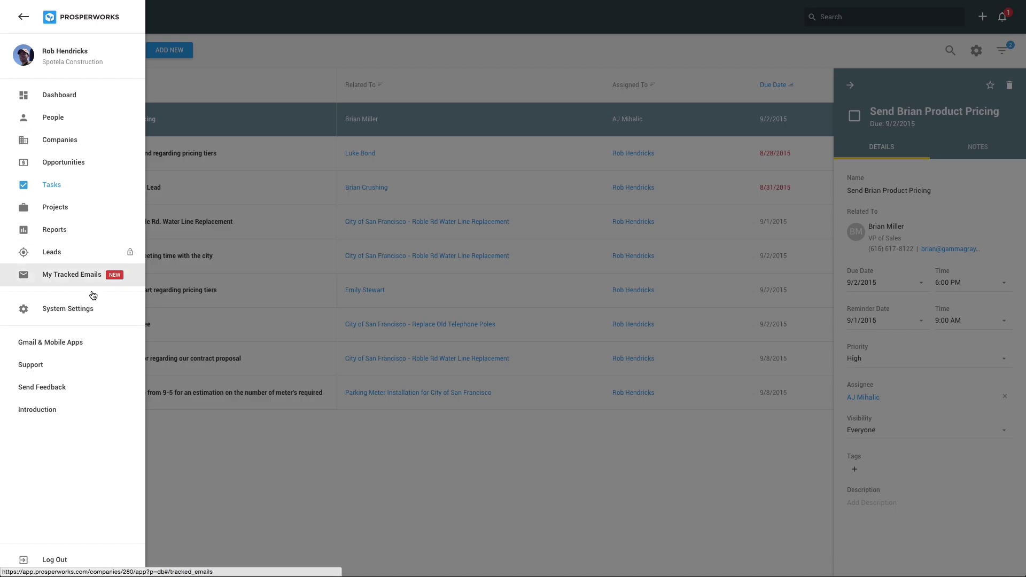
left_click(79, 310)
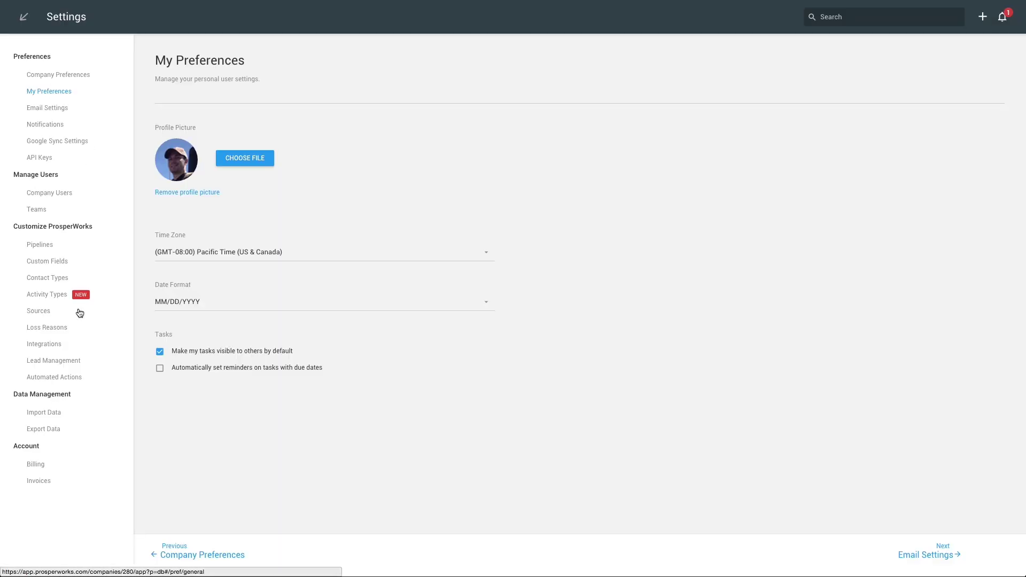
left_click(55, 377)
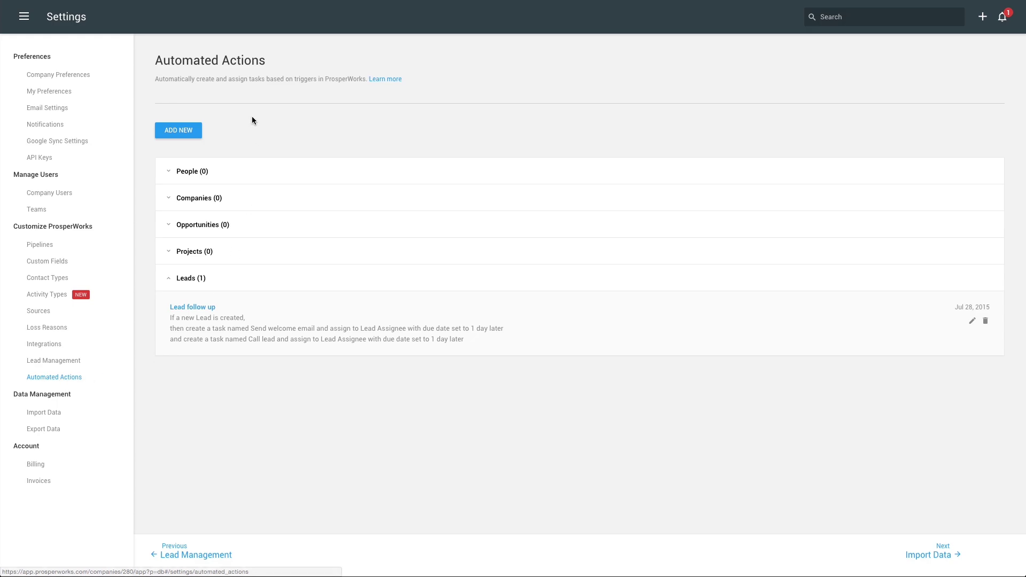
Name the action 'Follow Up With Contact' and try an Opportunity stage-change trigger
left_click(178, 130)
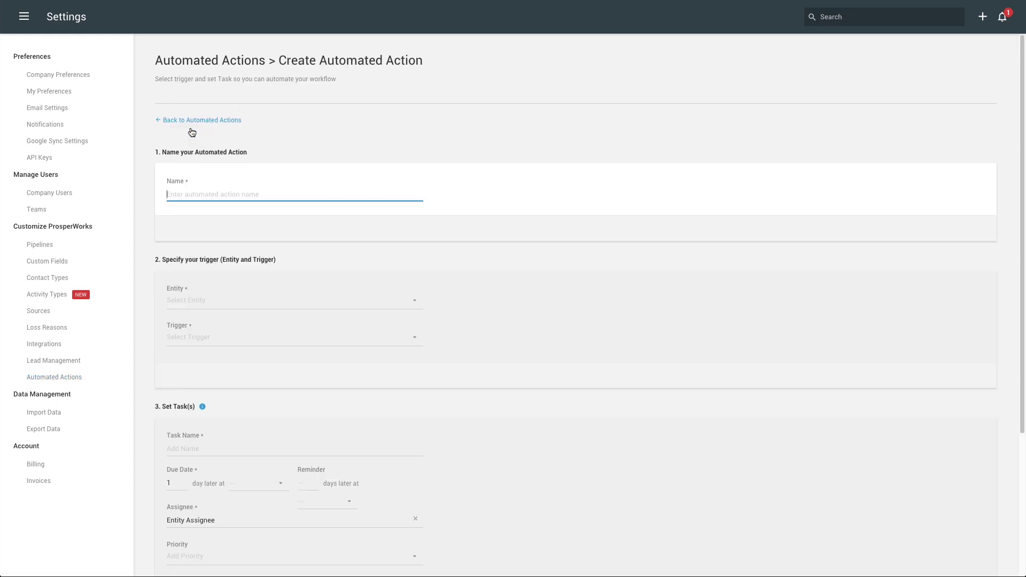
type("Follow Up With Conta")
type("ct")
left_click(175, 228)
left_click(193, 258)
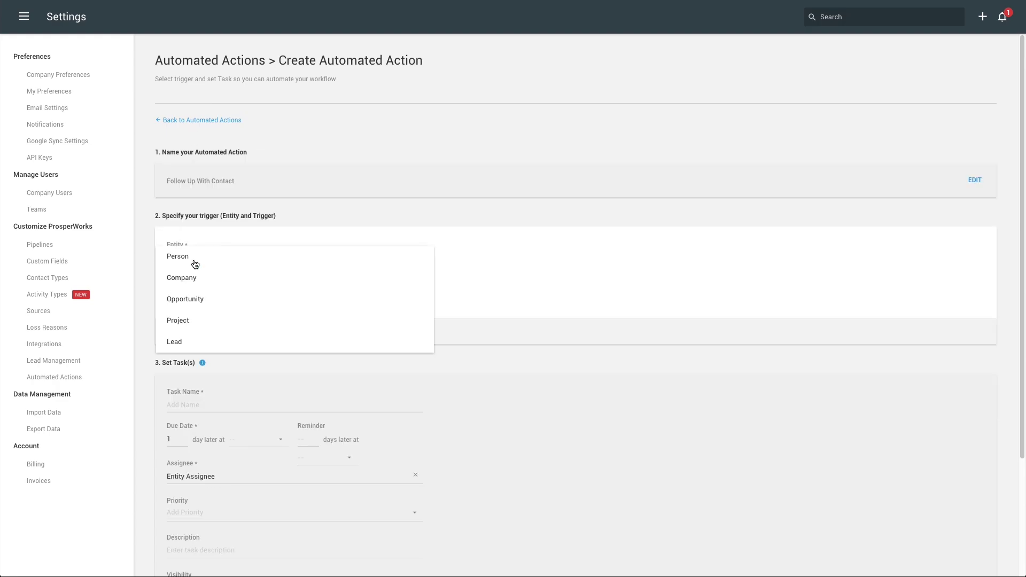
left_click(209, 298)
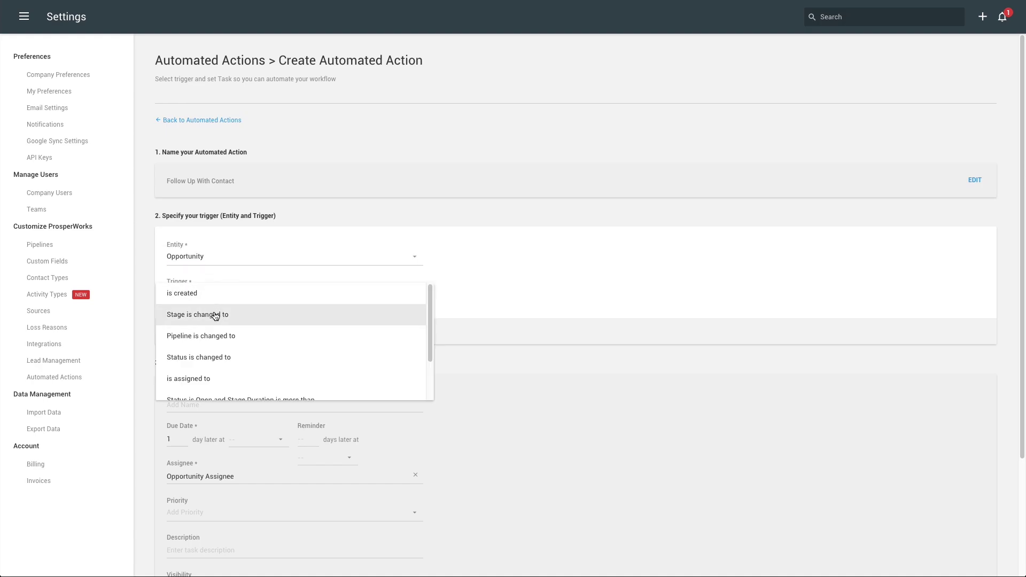
left_click(214, 314)
left_click(171, 331)
left_click(172, 343)
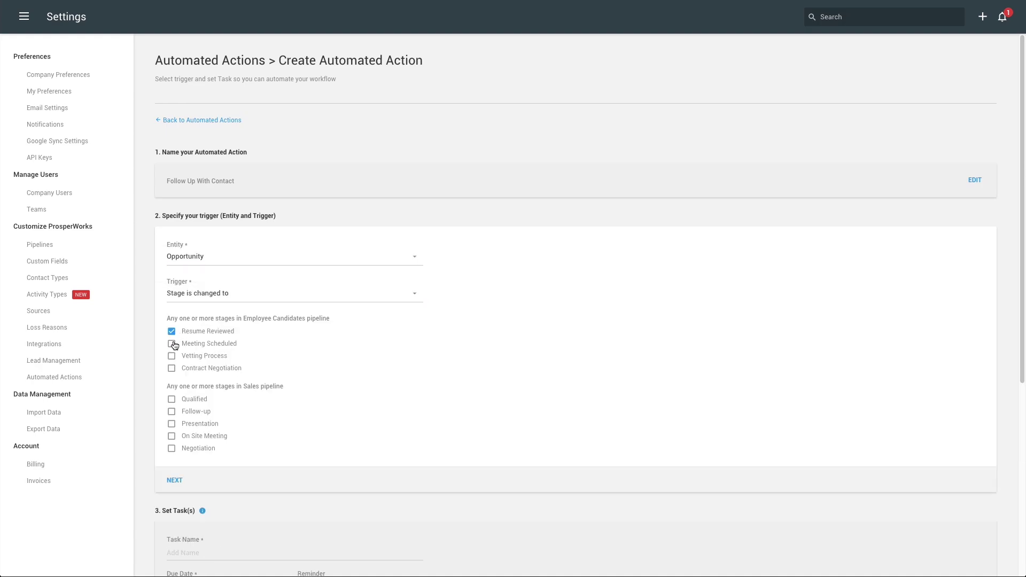
Switch the trigger to Person with 'Inactive Days is more than' 3 days
left_click(225, 259)
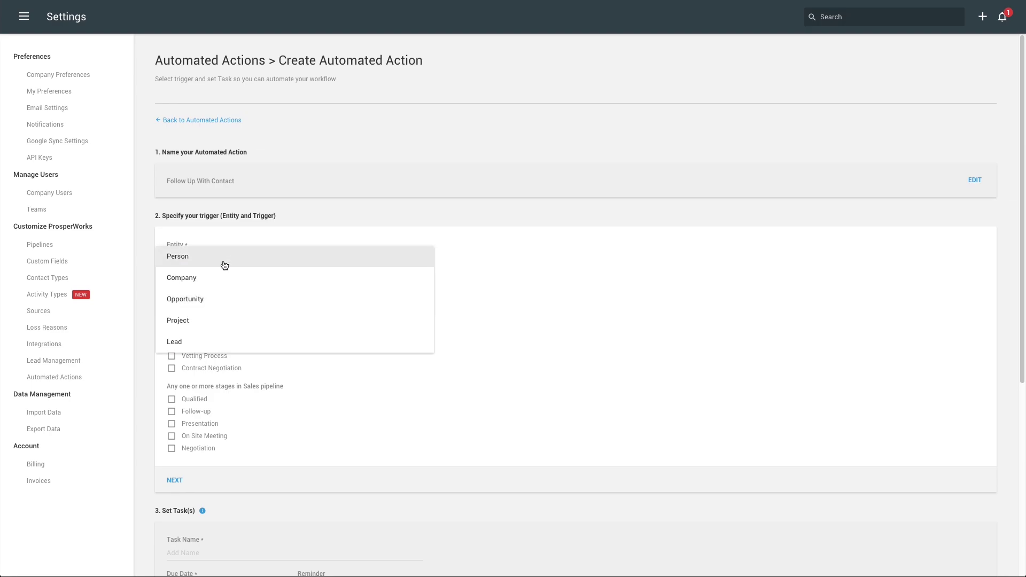
left_click(222, 257)
left_click(222, 293)
left_click(225, 357)
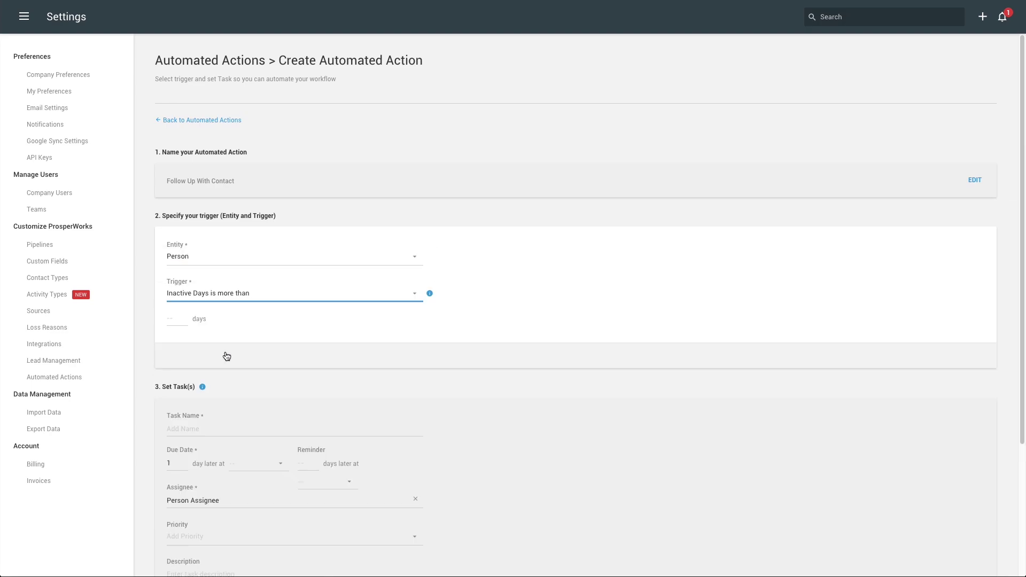
left_click(177, 318)
type("3")
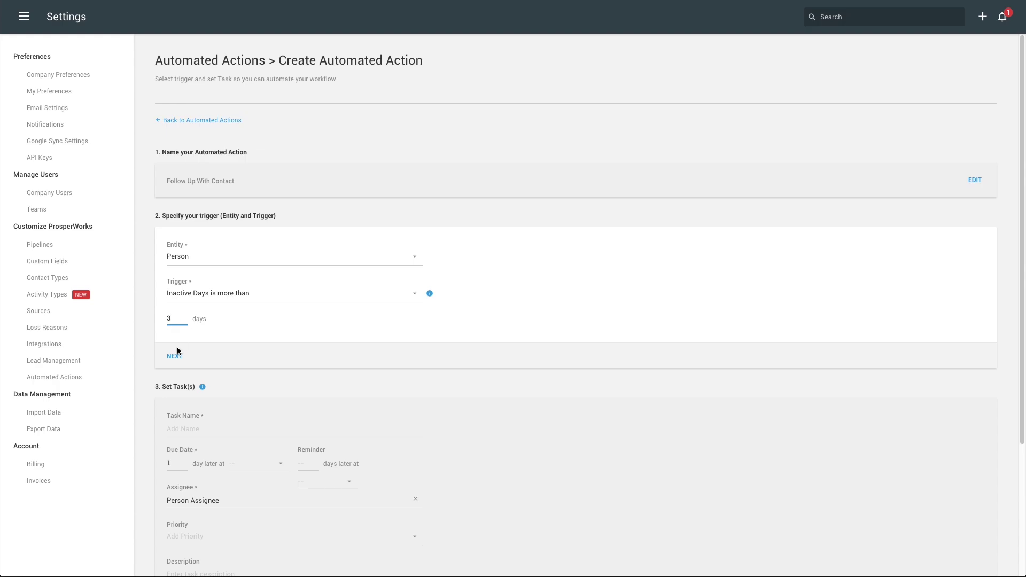
Have the action create a 'Follow Up With Contact' task due 1 day later at 9:00 AM, and save it
left_click(179, 357)
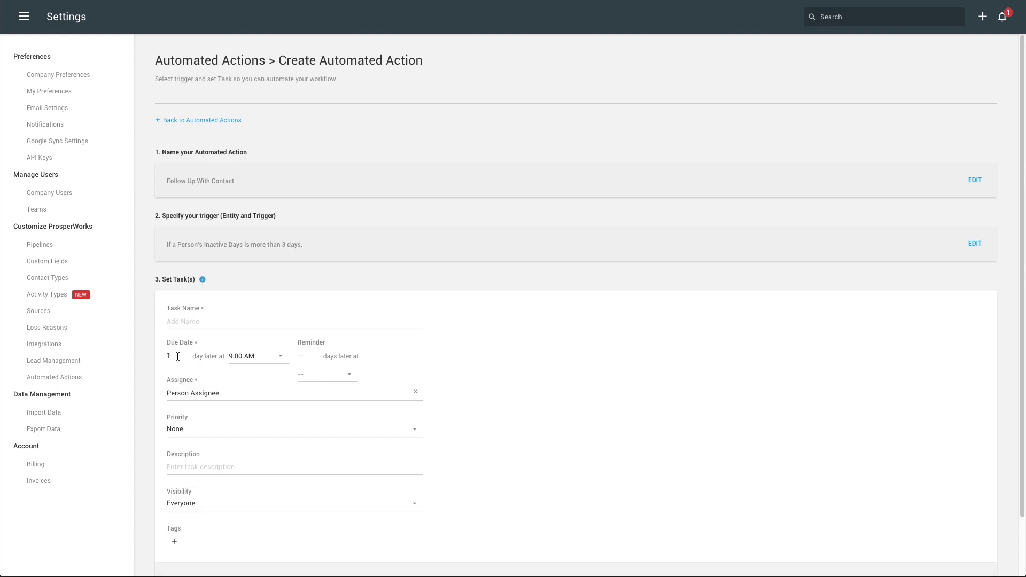
left_click(190, 322)
type("Follow Up With Contact")
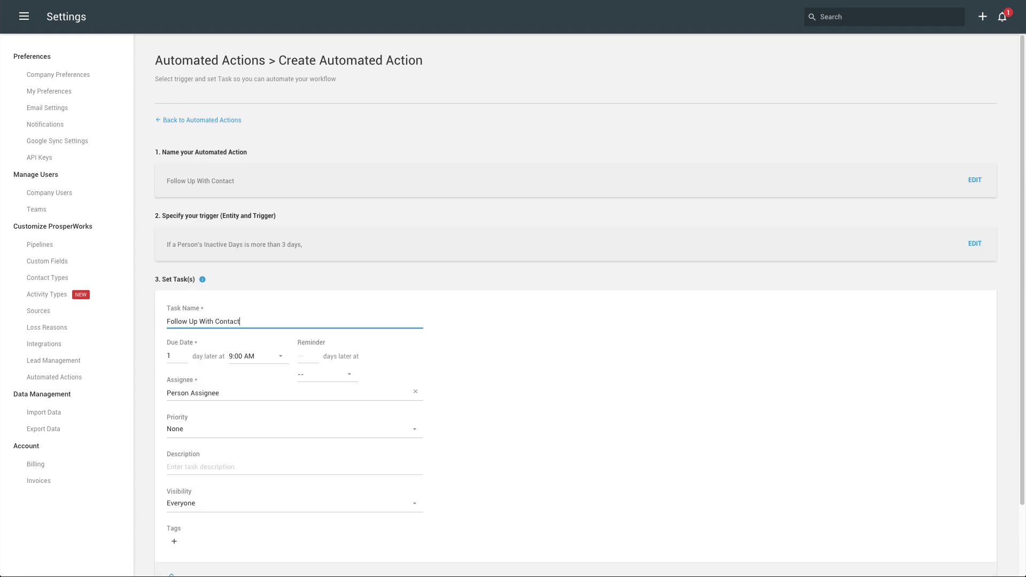
scroll(513, 320, "down", 3)
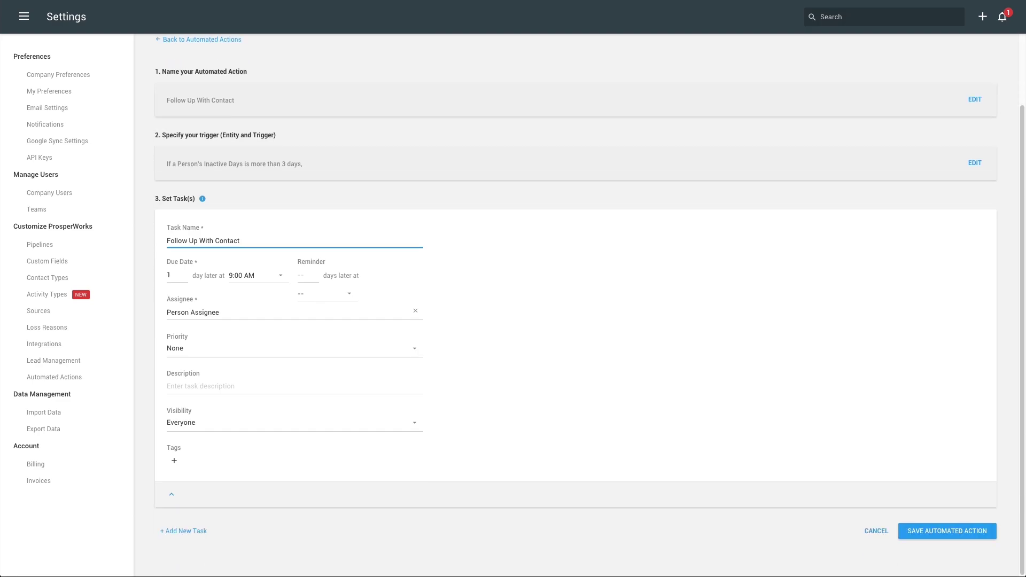
left_click(927, 531)
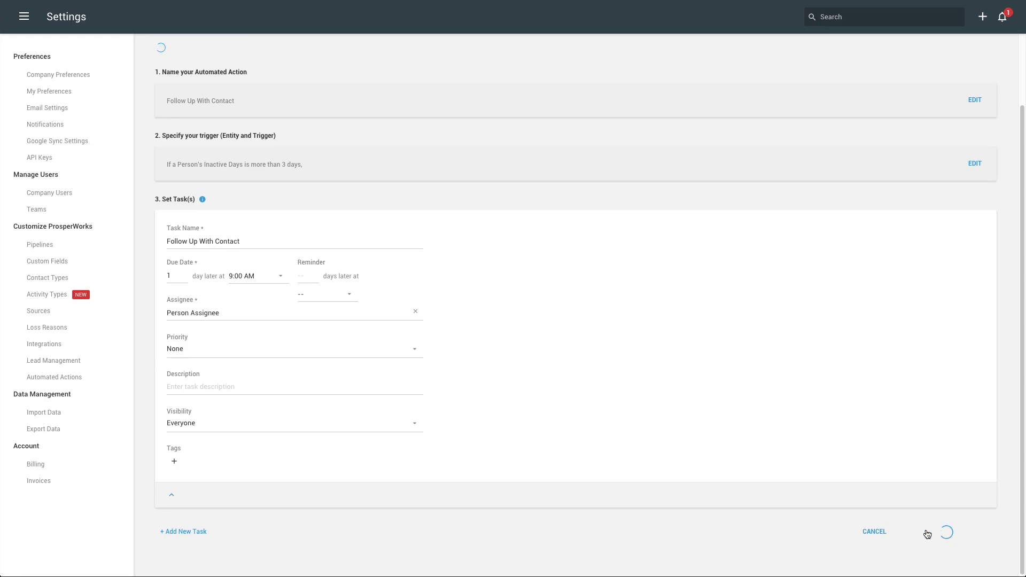